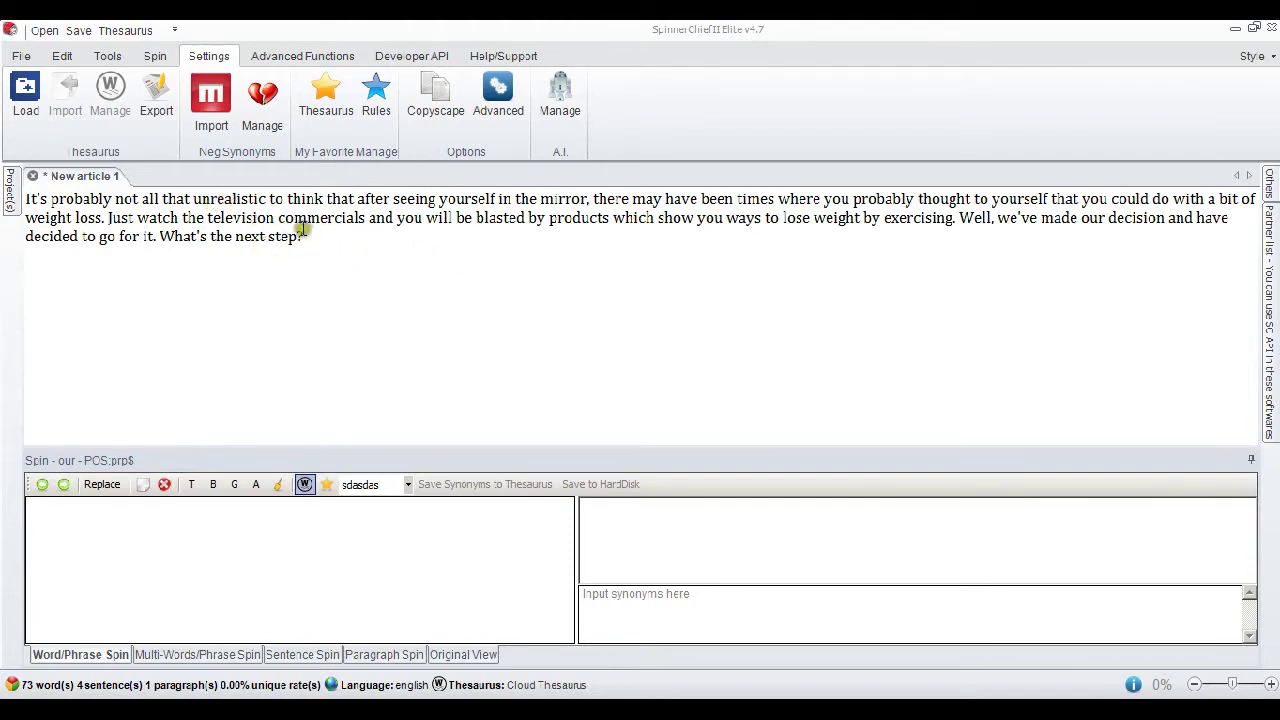
- Spin the article with the Cloud Thesaurus at Best quality and Phrase auto-replace, and display the second generated article
click(157, 57)
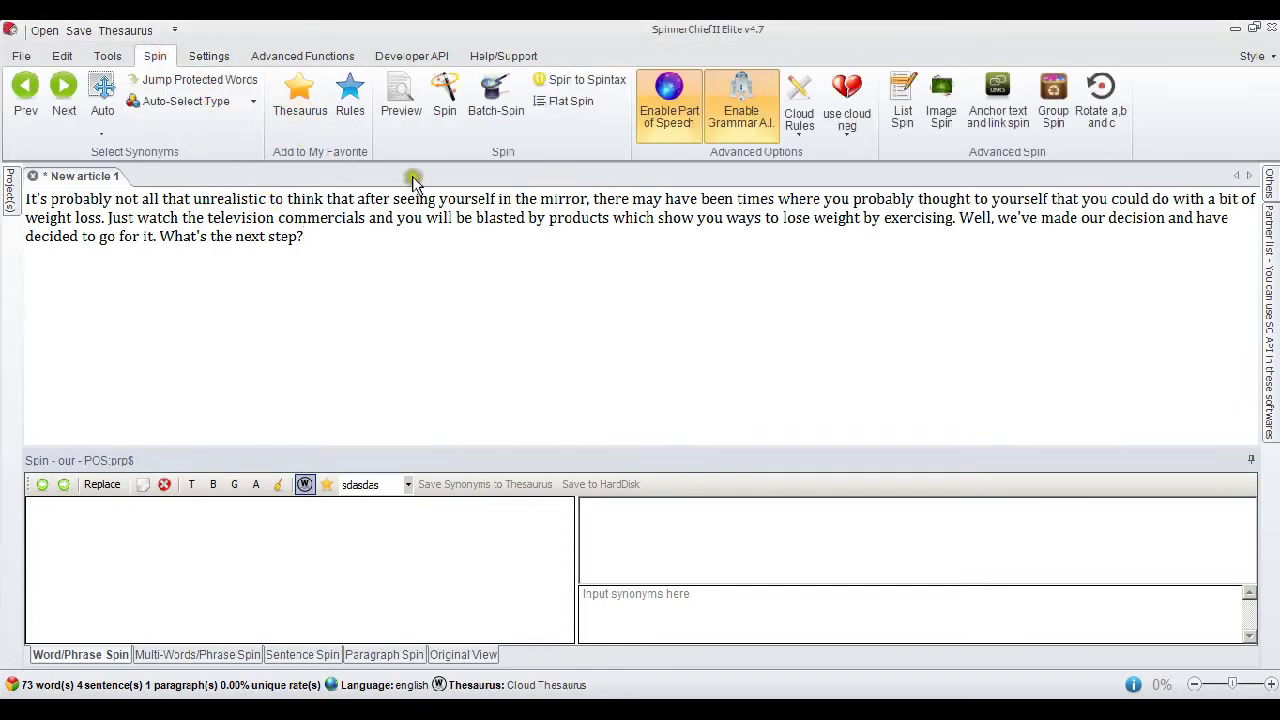
click(440, 110)
click(478, 201)
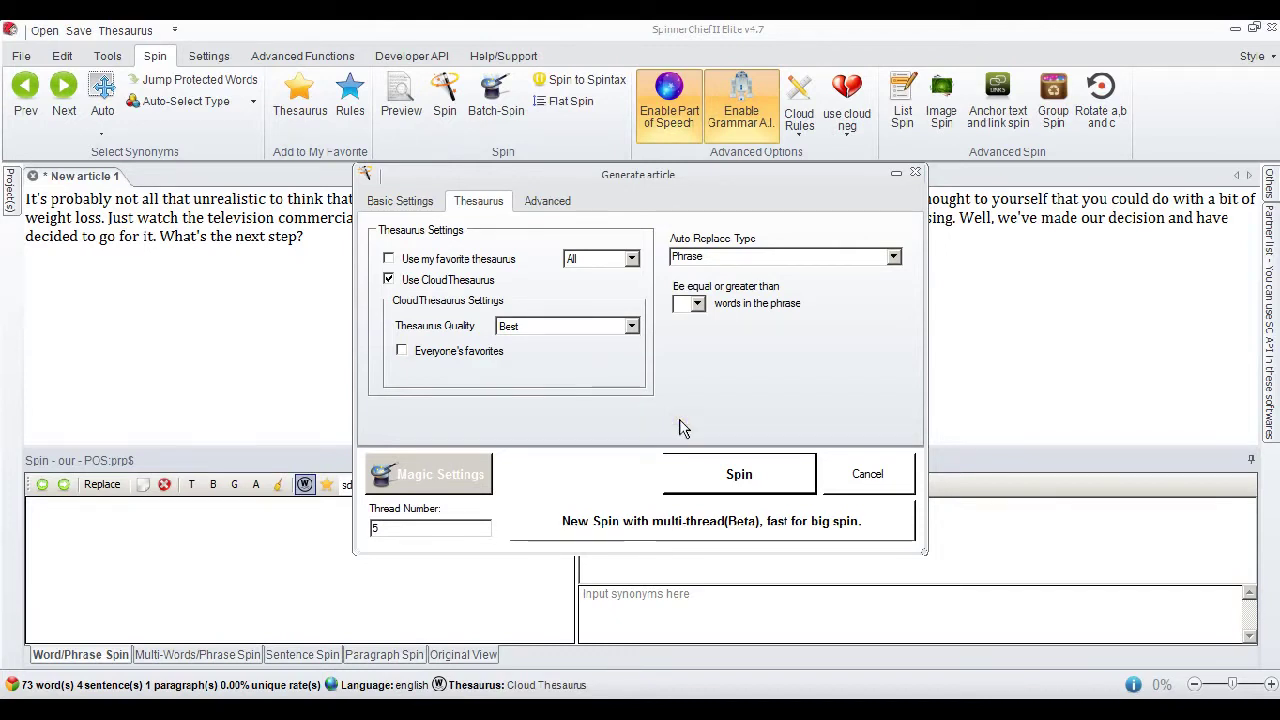
click(778, 478)
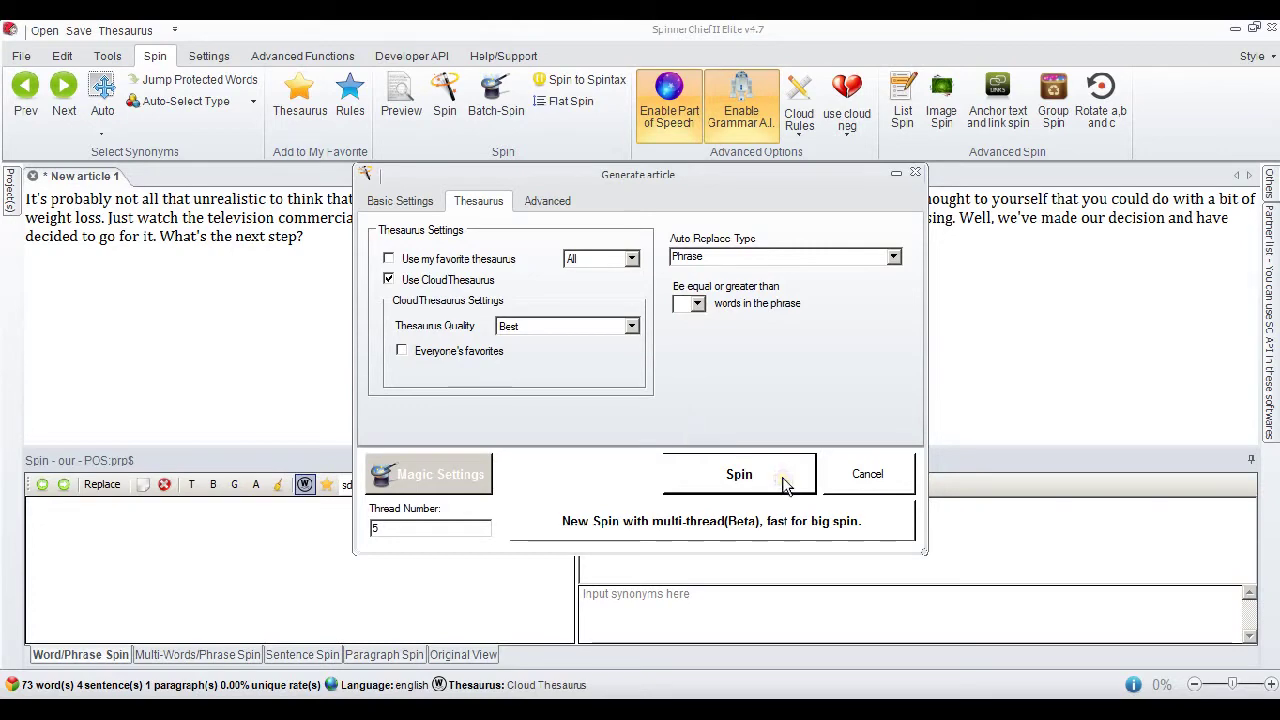
click(785, 483)
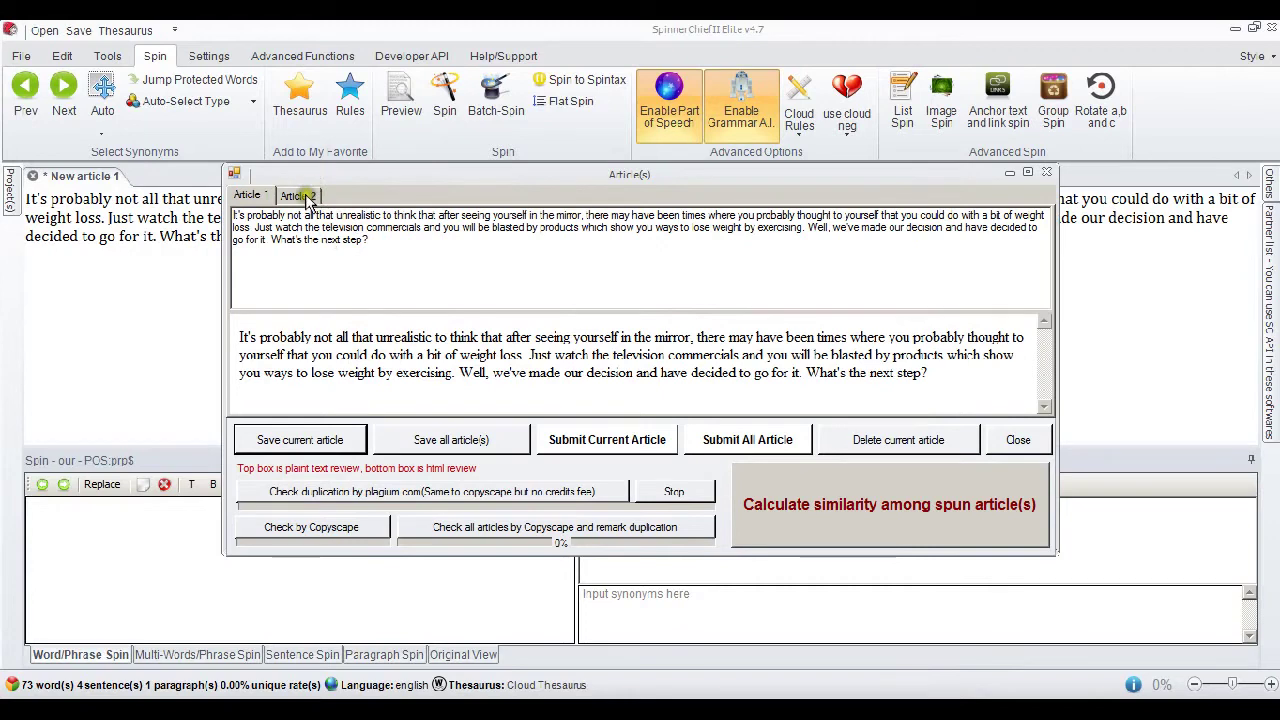
click(305, 196)
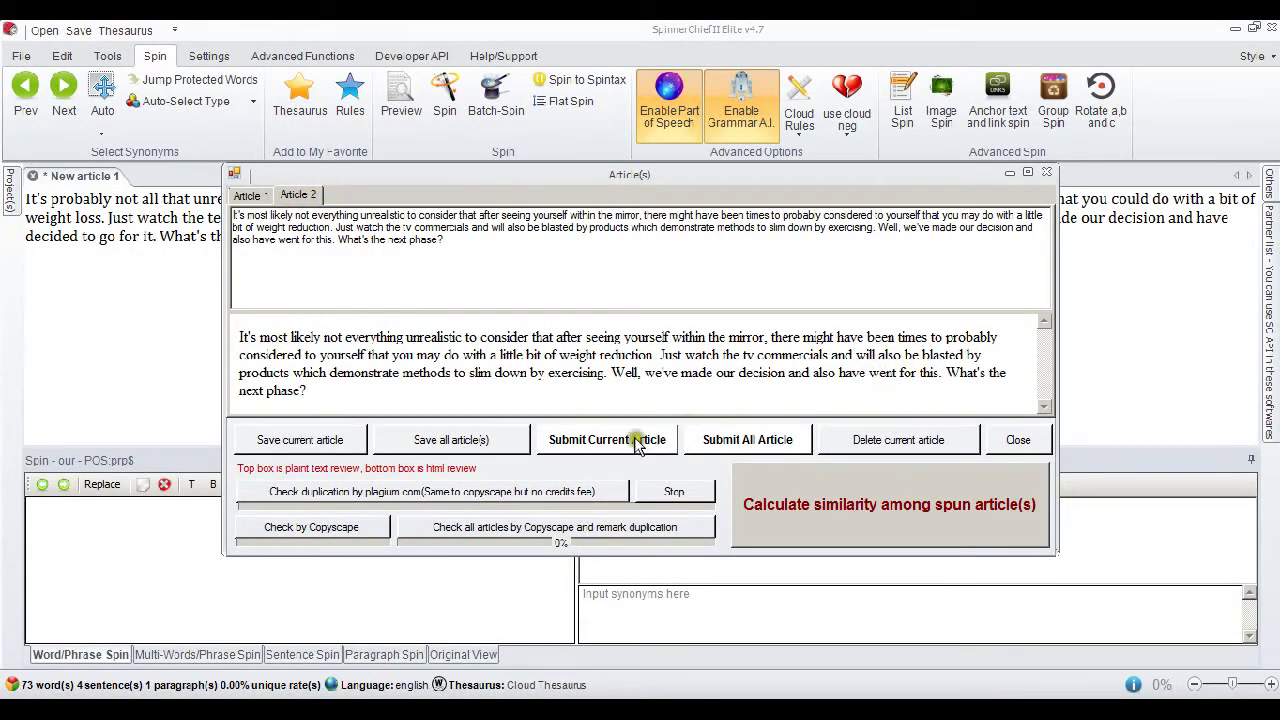
- Check the second spun article for duplication with Copyscape, and close the report and the generated articles
click(360, 530)
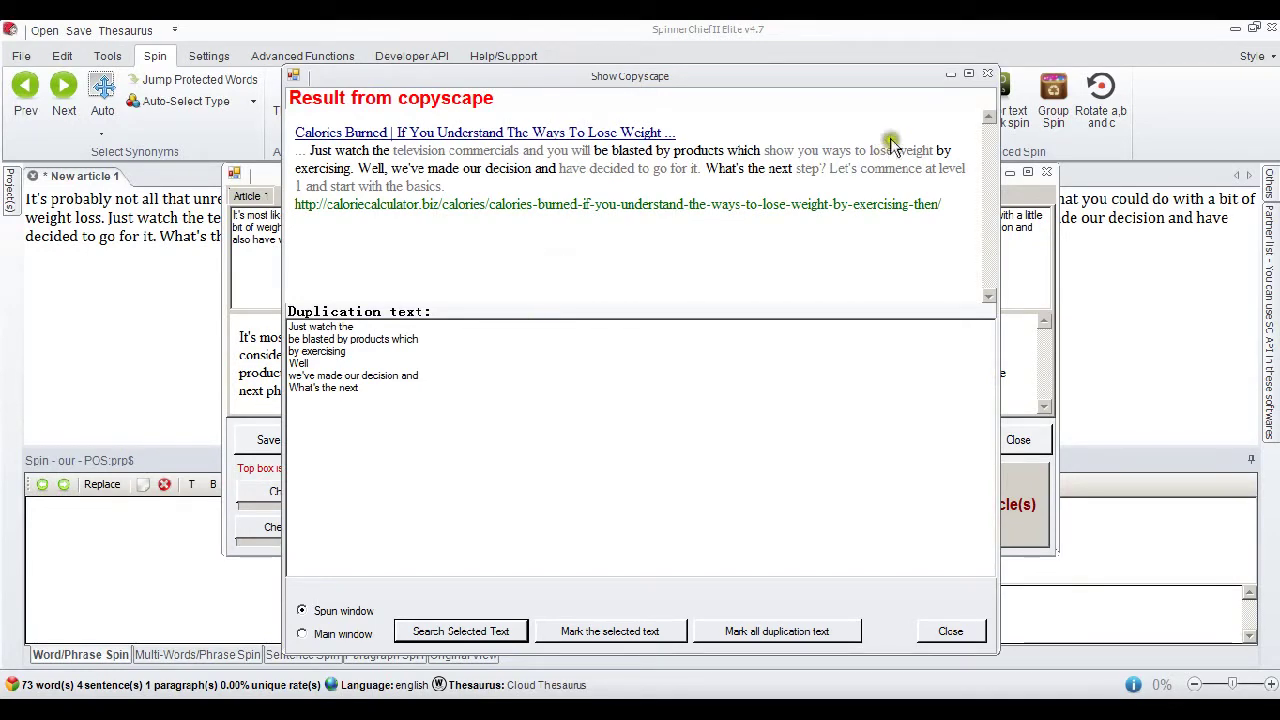
click(988, 78)
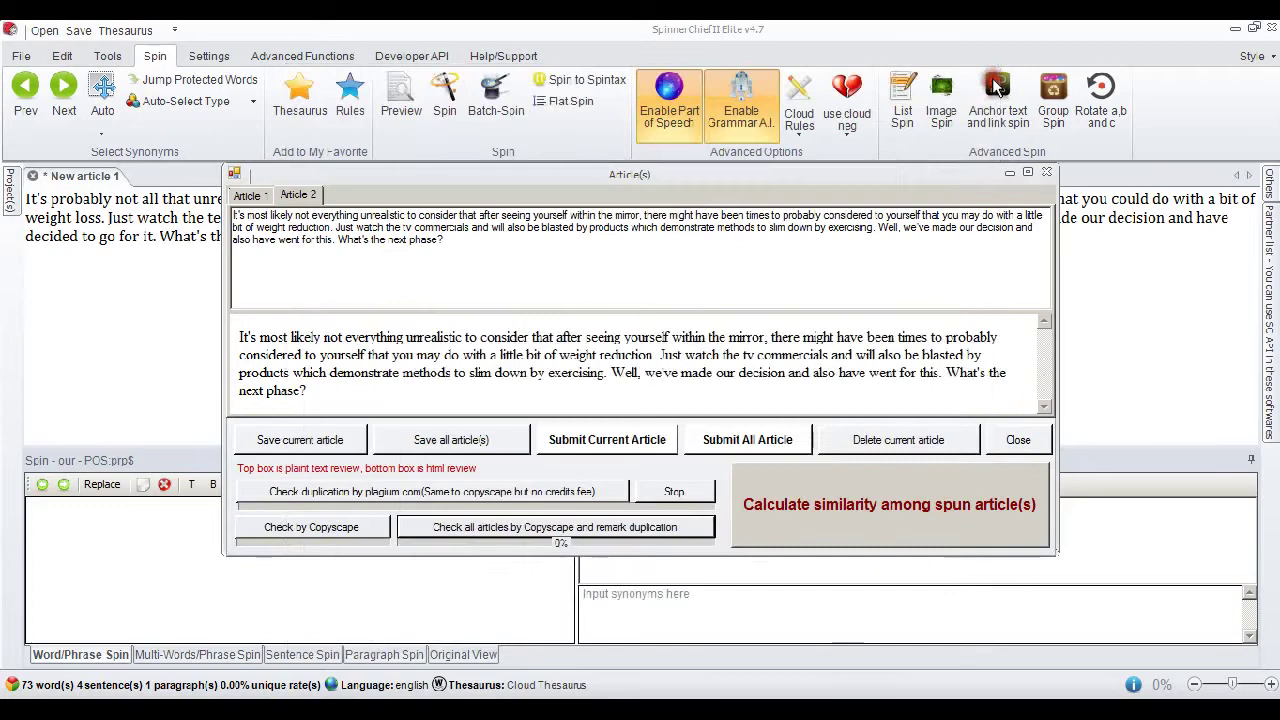
click(1047, 176)
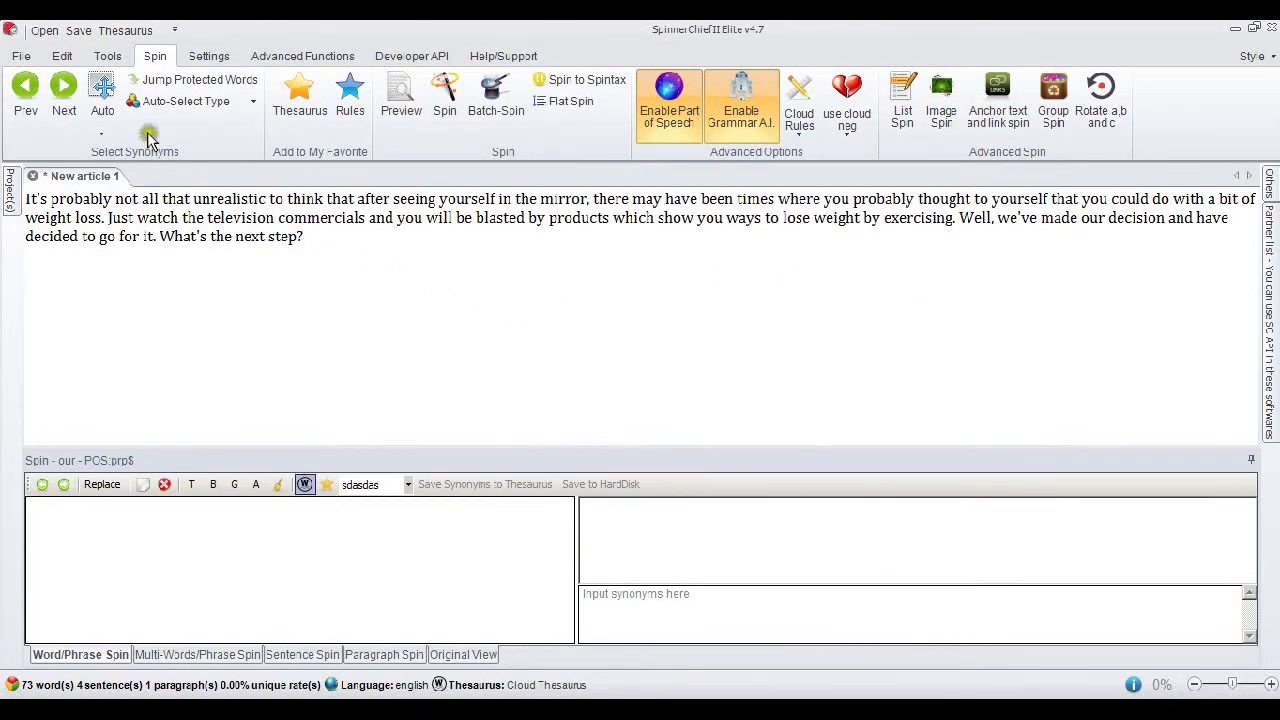
- Identify synonyms in the article using the loaded thesaurus, auto-replace type Phrase, and more than 2 words in the phrase
click(108, 56)
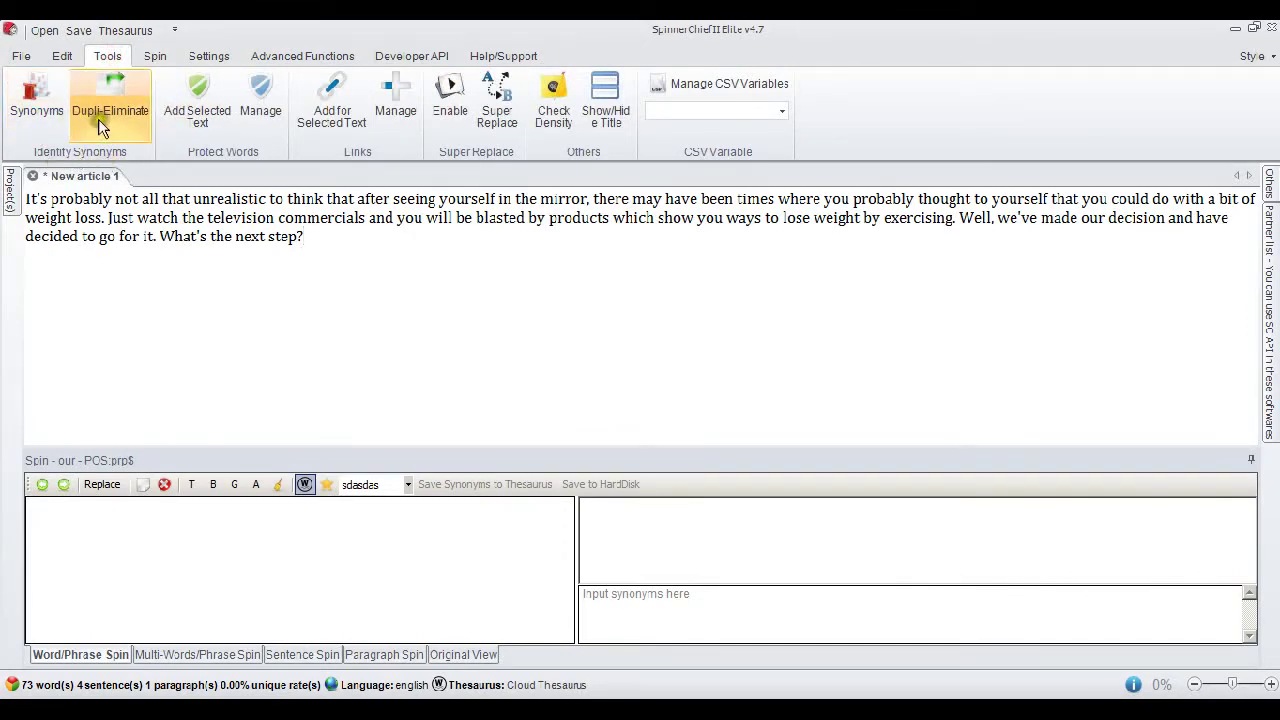
click(40, 124)
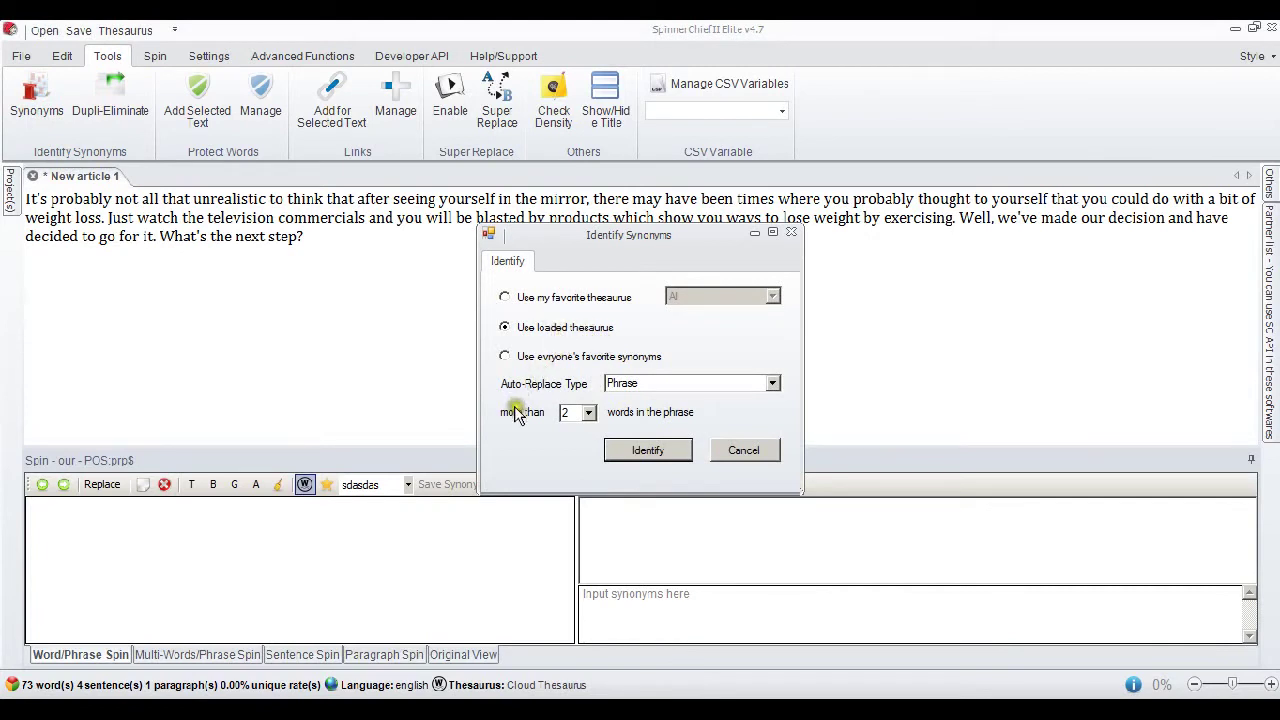
click(772, 383)
click(772, 383)
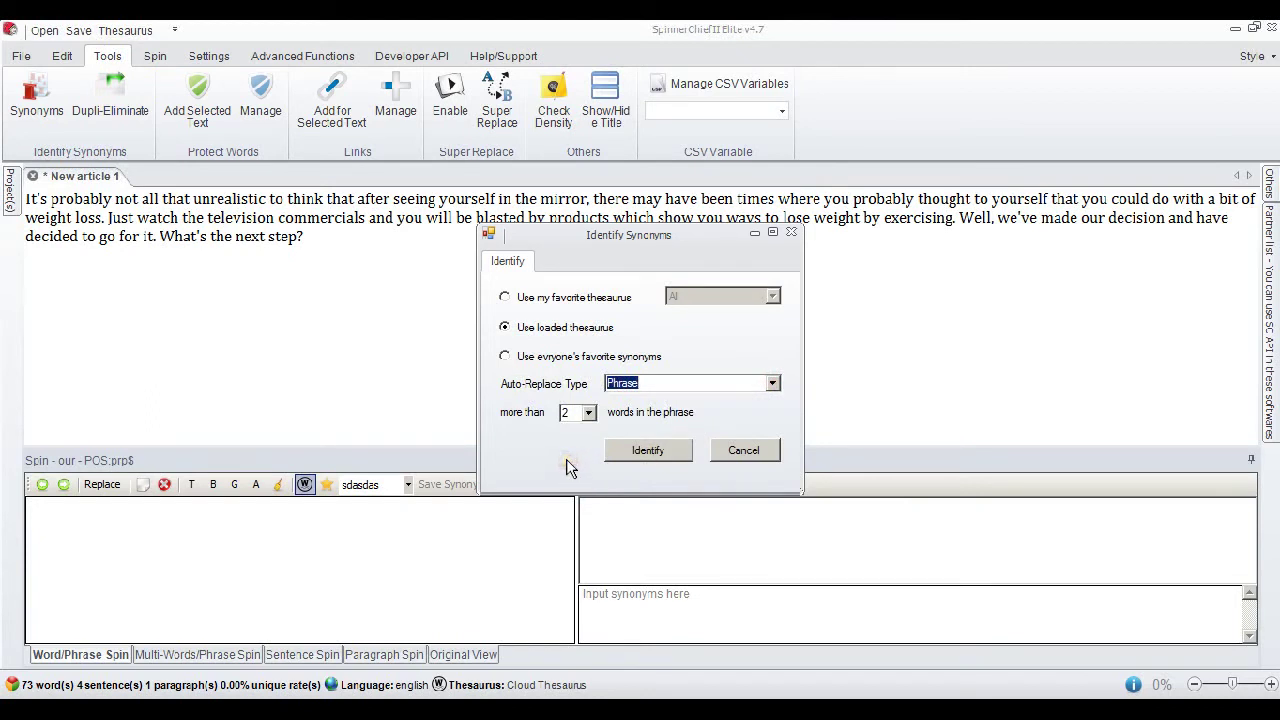
click(656, 448)
click(659, 449)
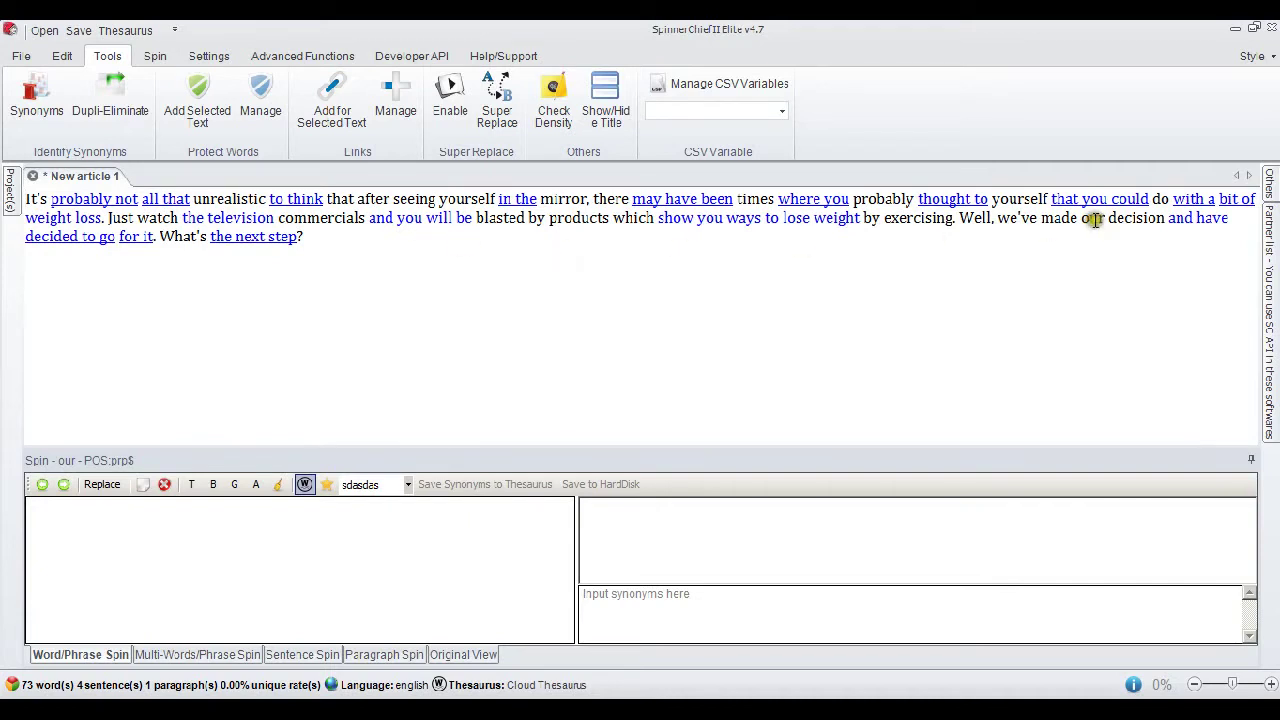
- Run Dupli-Eliminate on the article with an identify frequency of 3
click(621, 241)
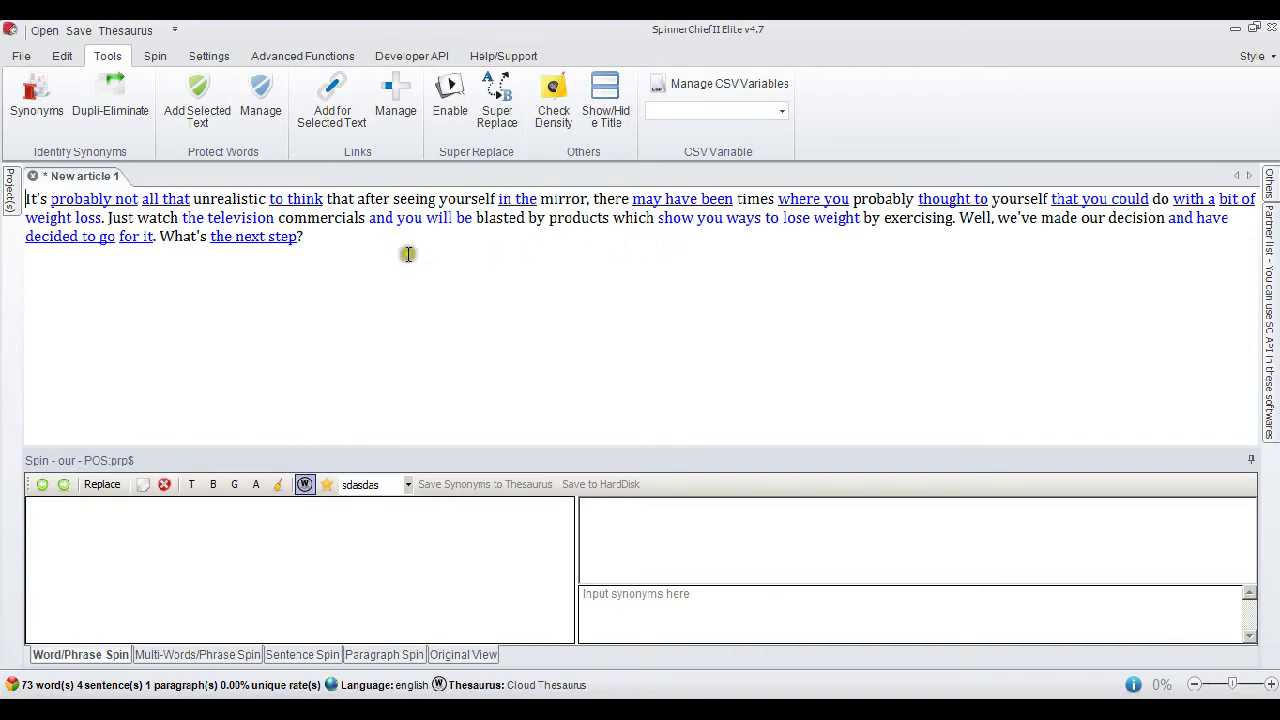
click(130, 114)
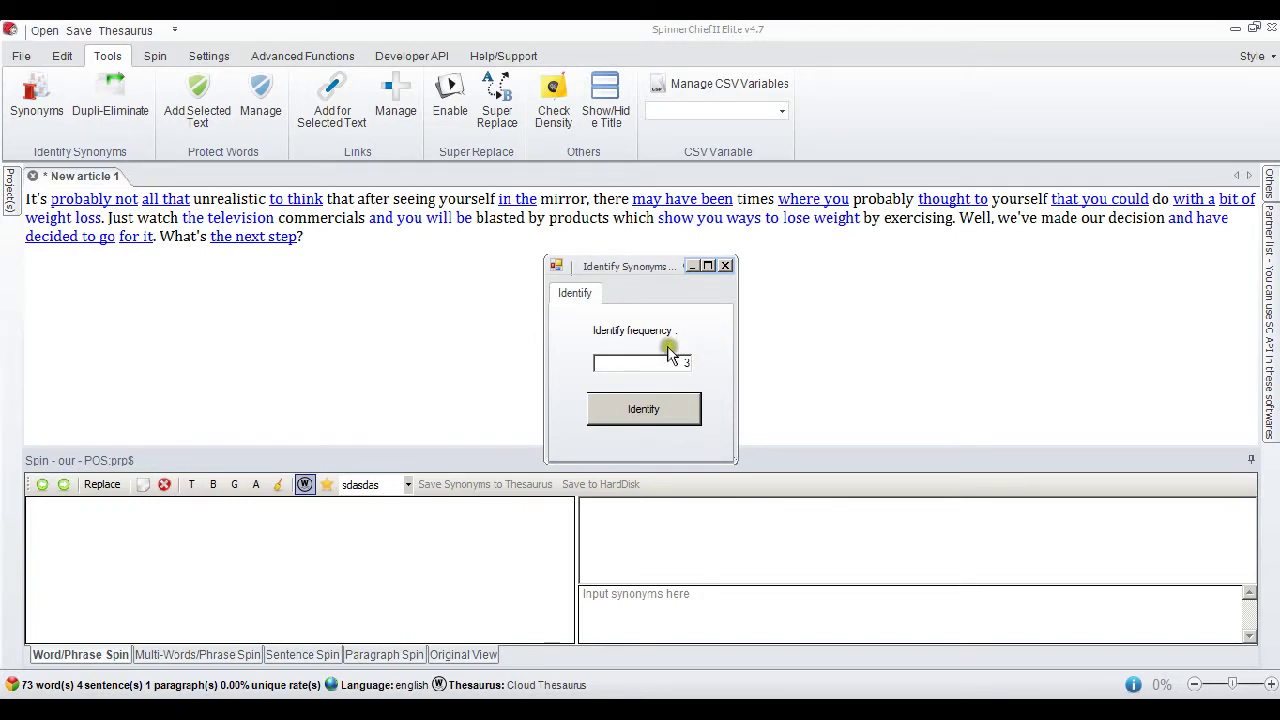
click(667, 411)
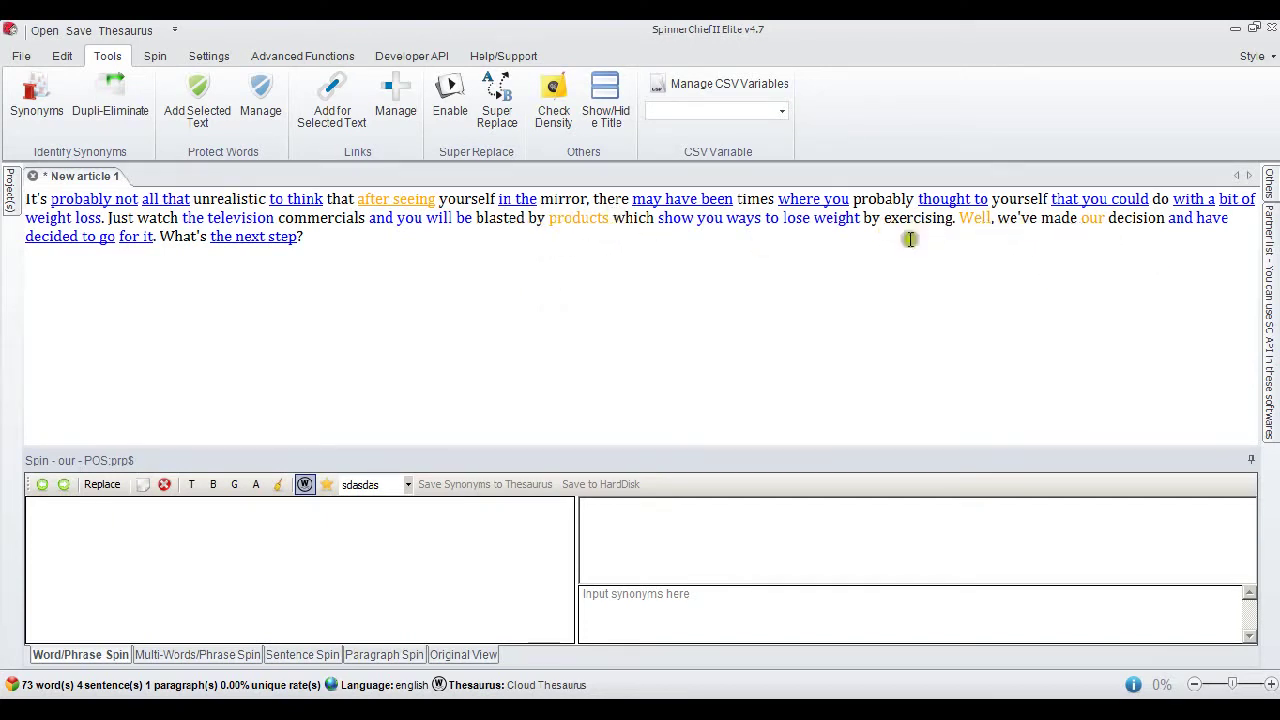
- Add the synonym "having seen" to the highlighted phrase "after seeing" and "items" to the highlighted word "products"
drag(358, 199, 432, 198)
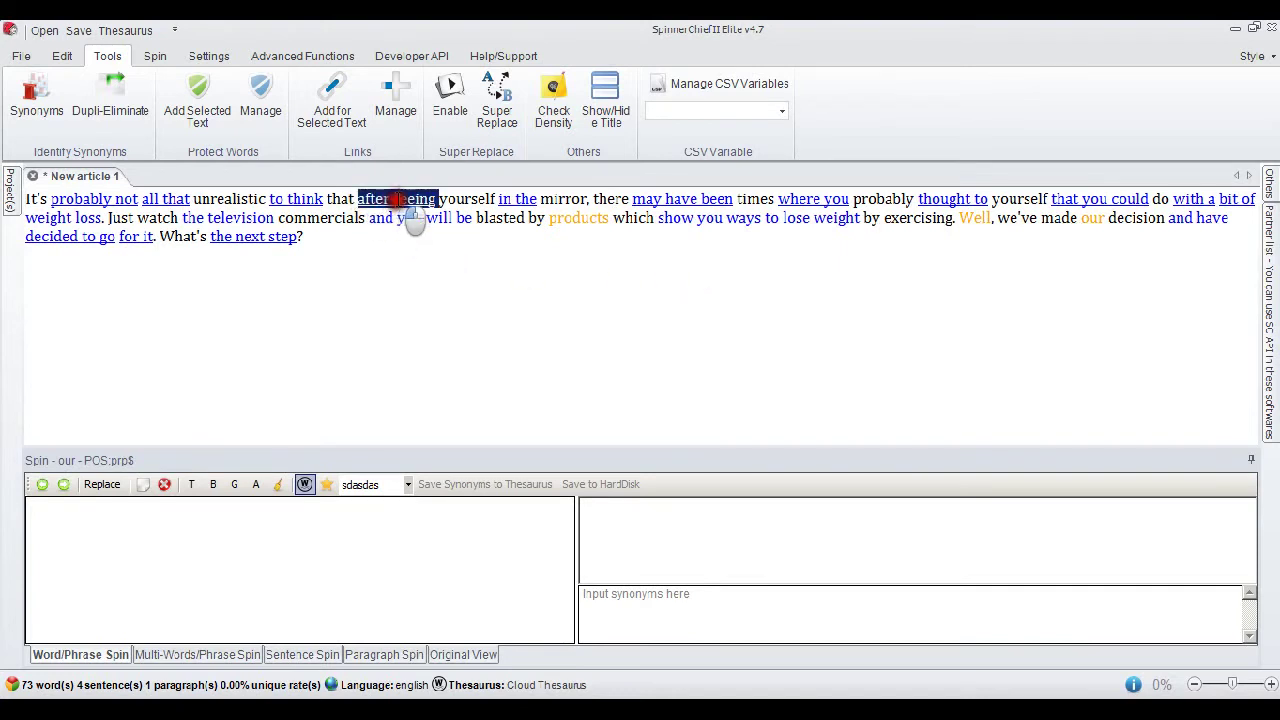
right_click(421, 206)
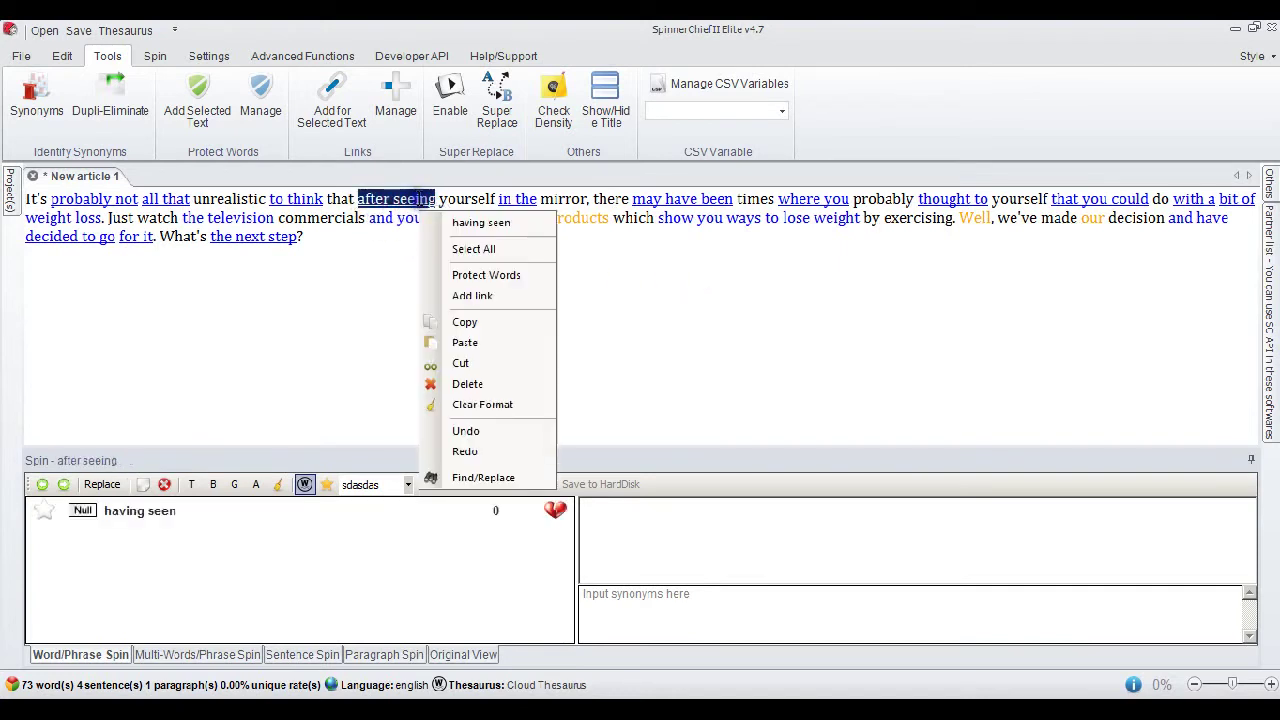
click(484, 223)
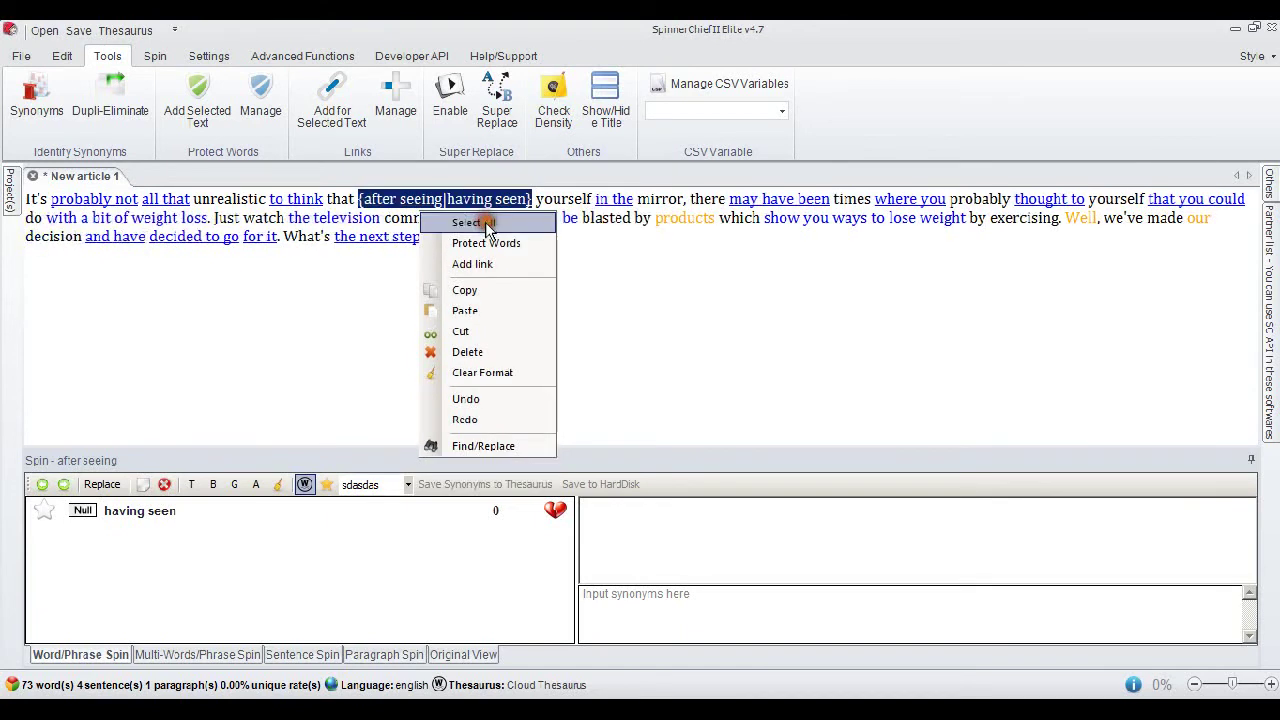
click(688, 254)
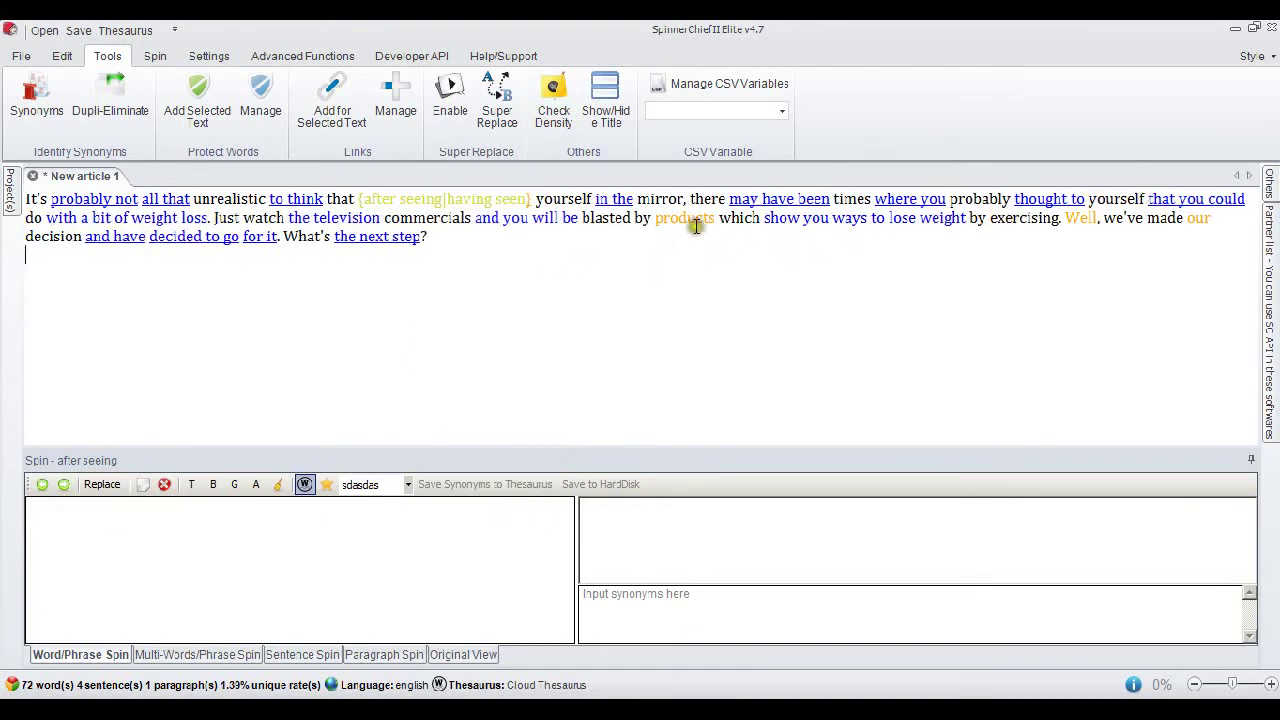
right_click(695, 224)
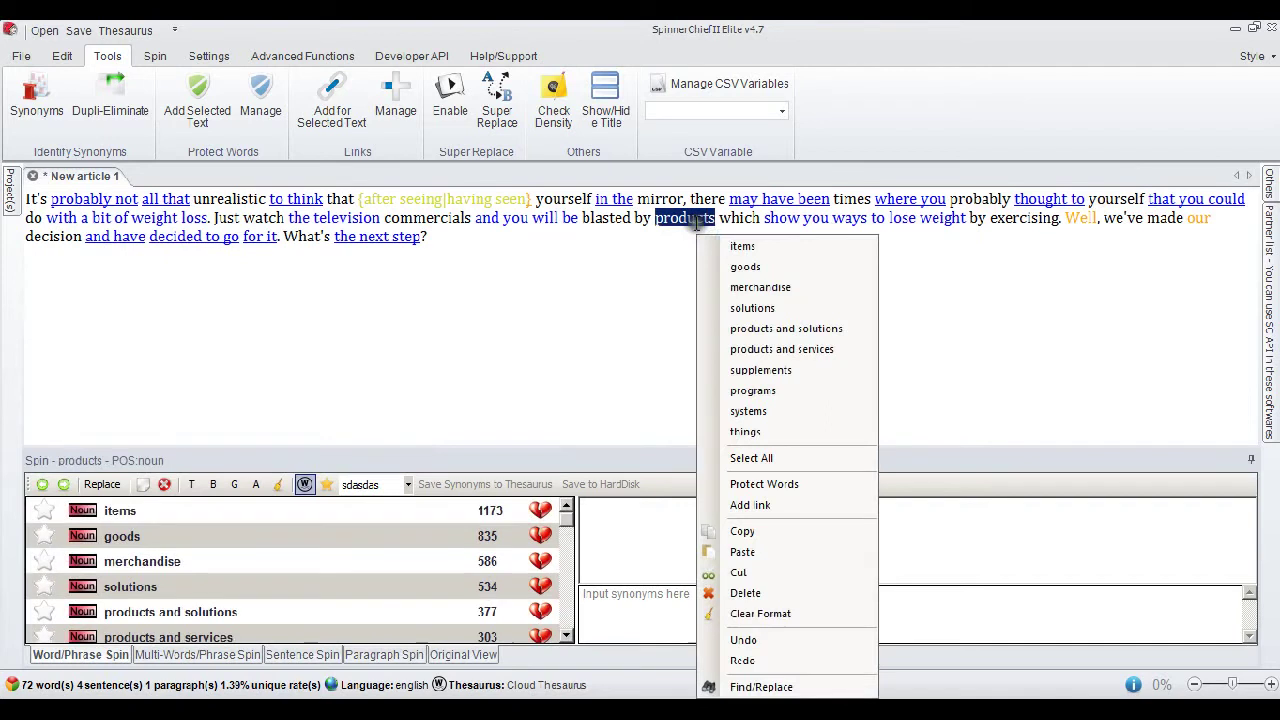
click(762, 248)
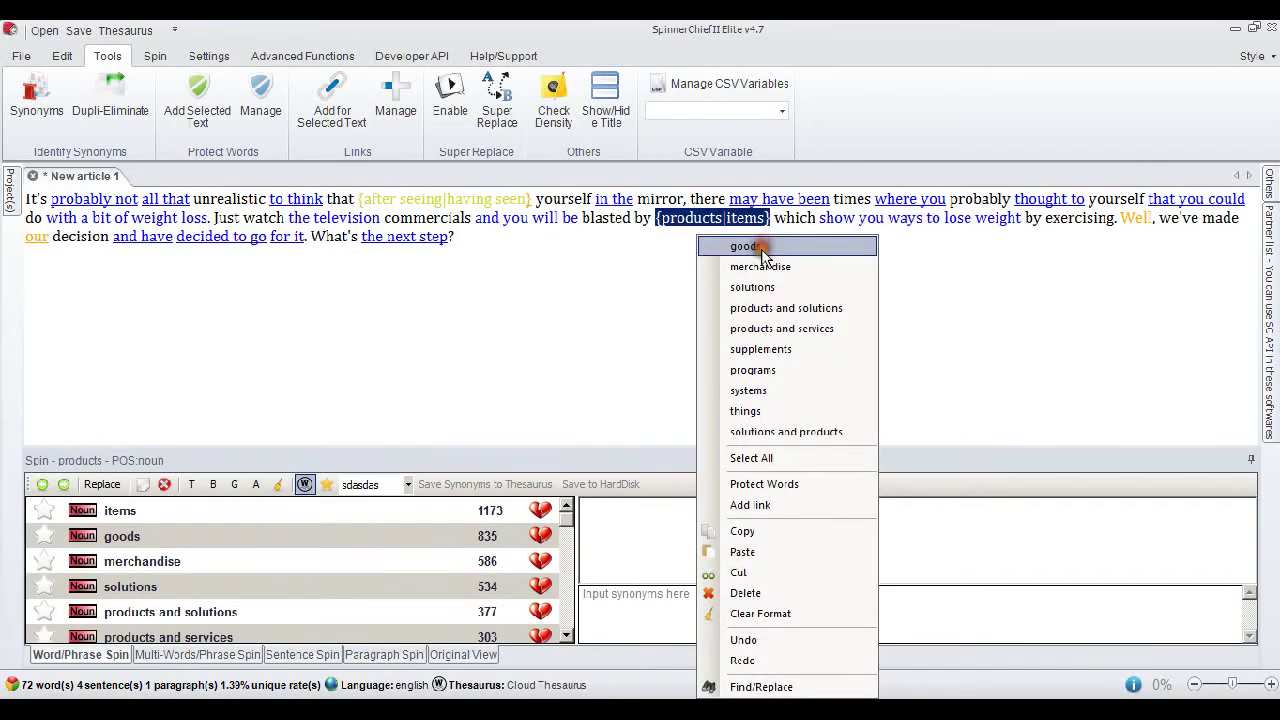
- Add the synonym "very well" to the highlighted word "Well" and "the best" to the highlighted word "our"
right_click(1133, 222)
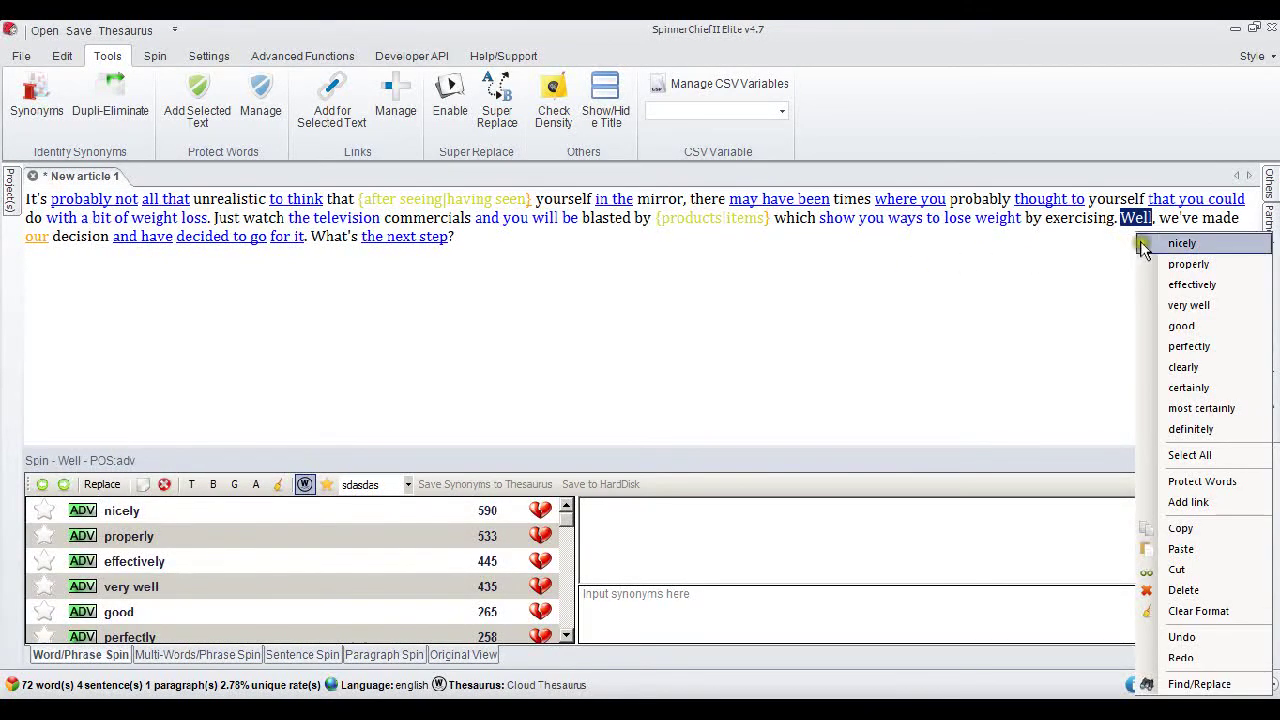
click(1212, 305)
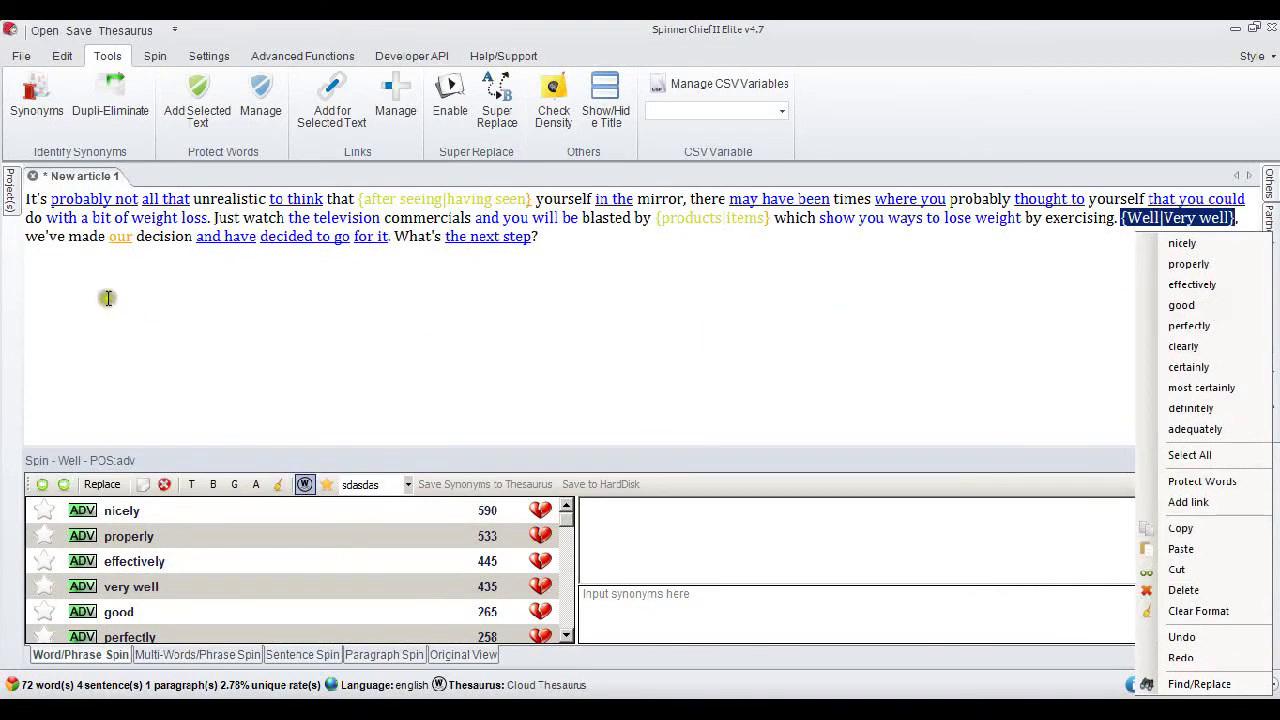
right_click(120, 237)
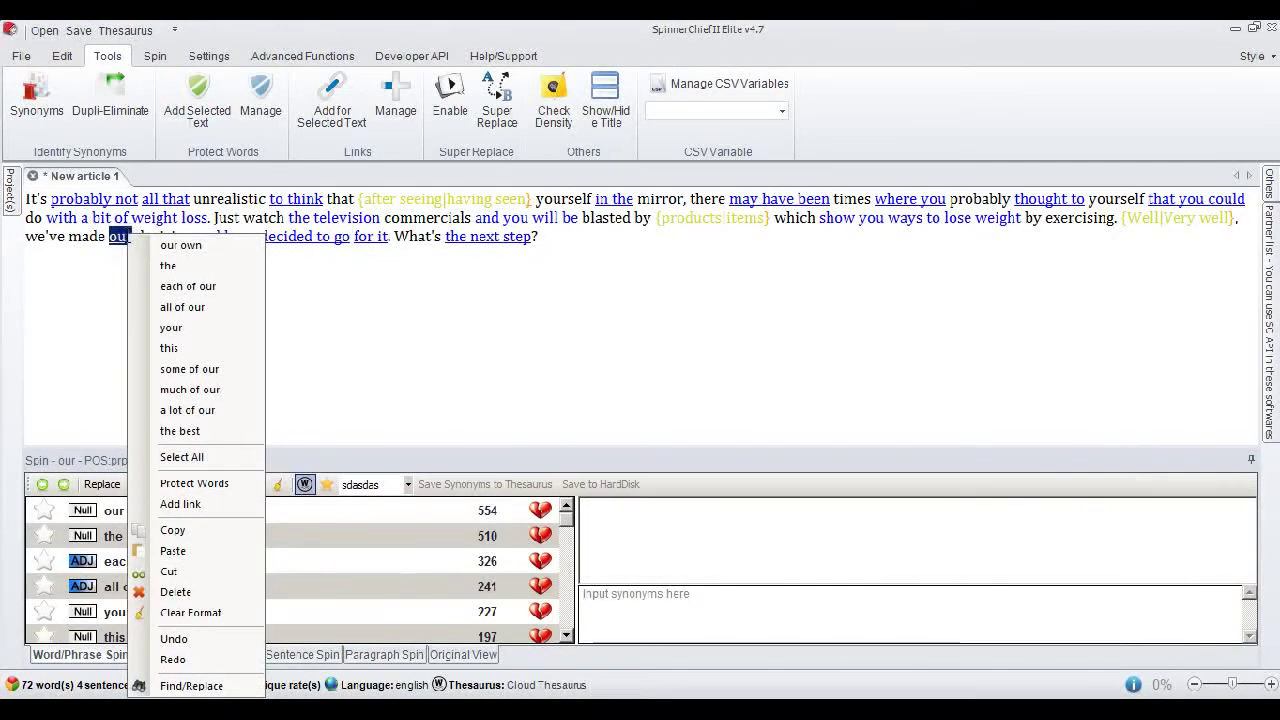
click(223, 427)
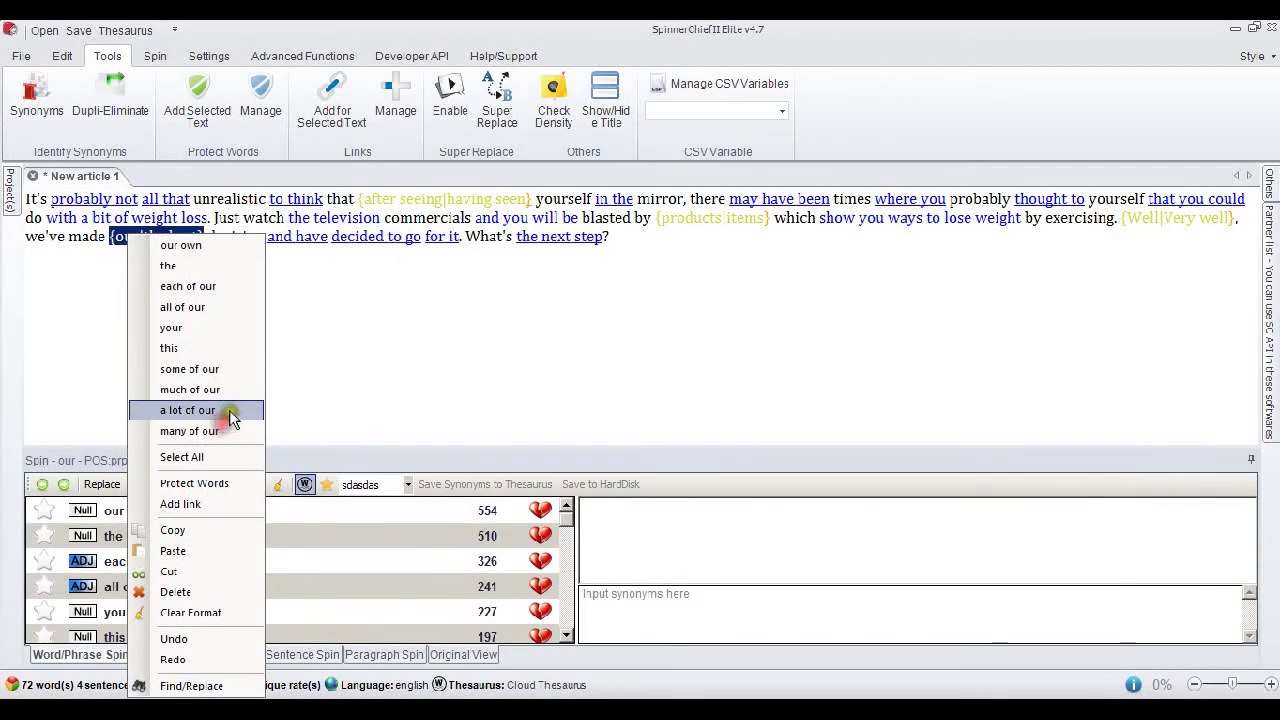
click(638, 241)
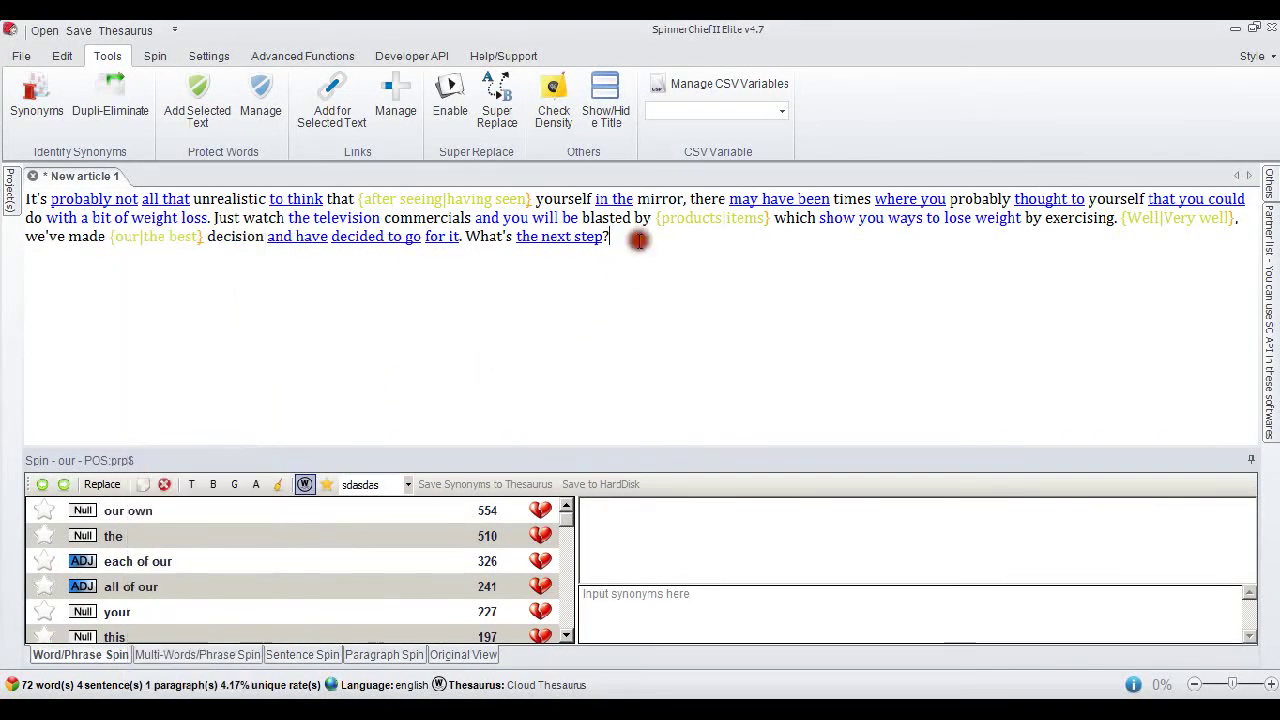
click(407, 342)
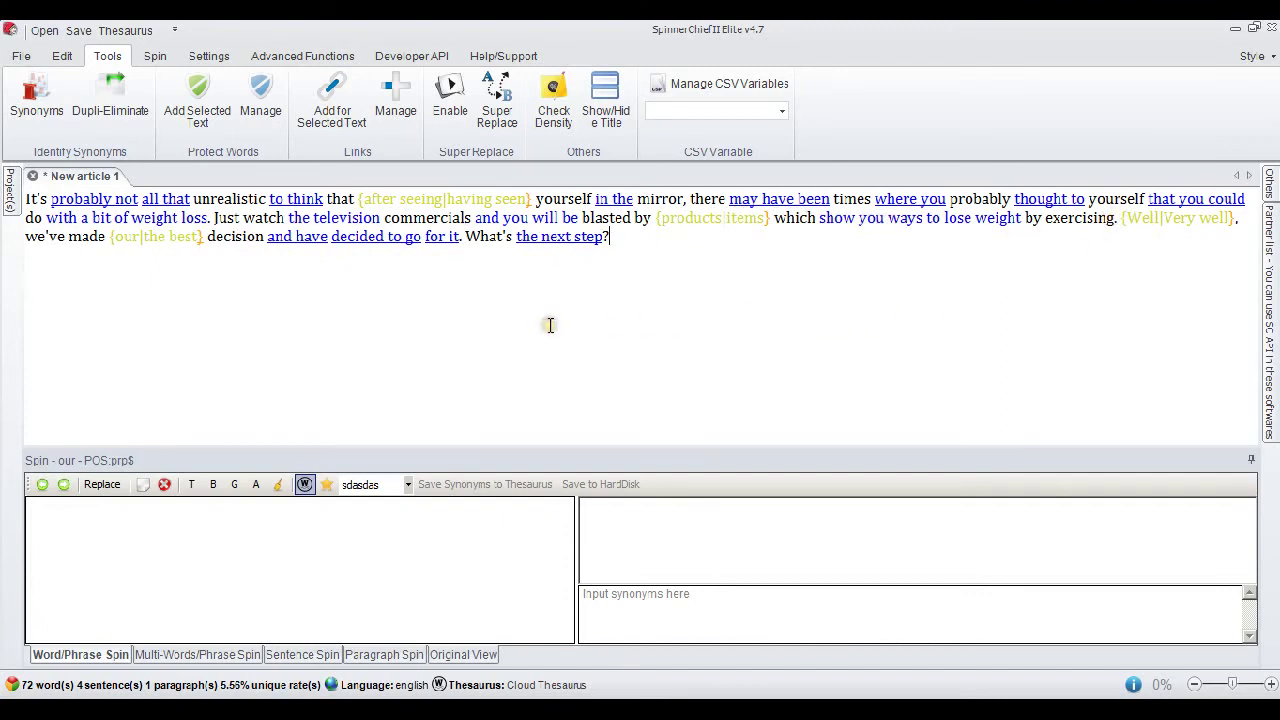
- Spin the marked-up article with 2 articles and Spin words in brackets enabled, and display the second generated article
click(154, 57)
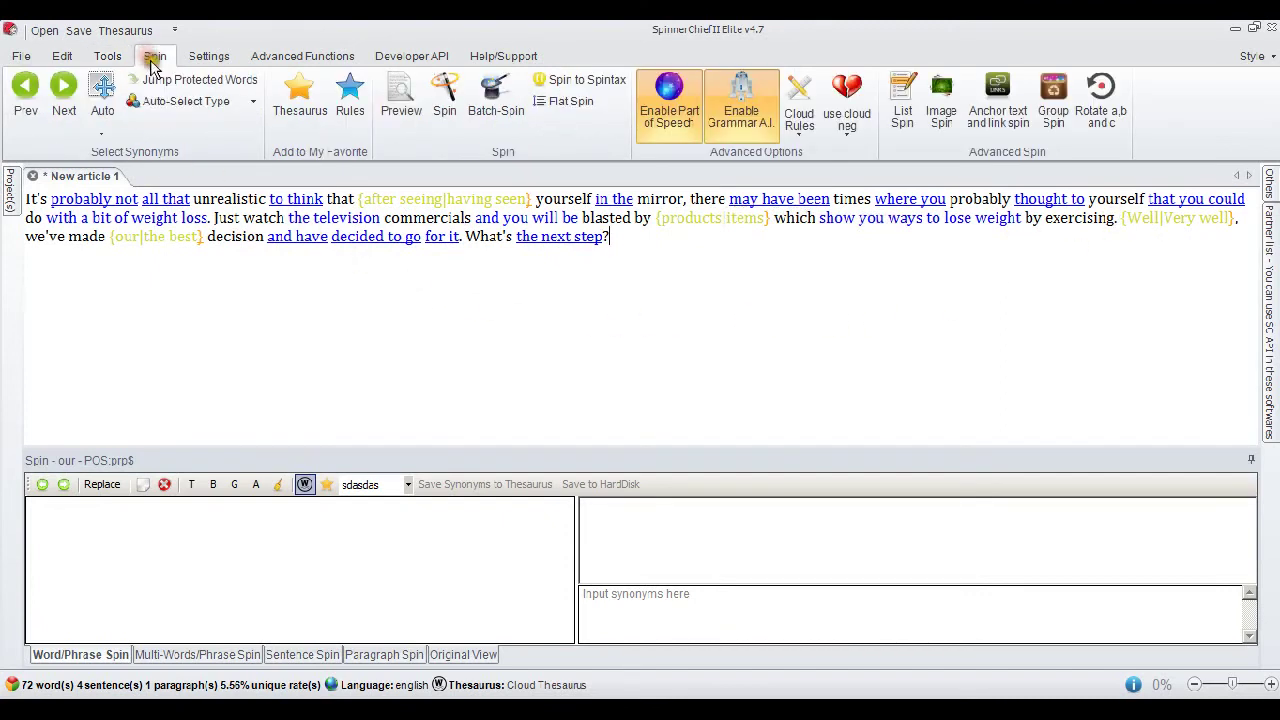
click(440, 112)
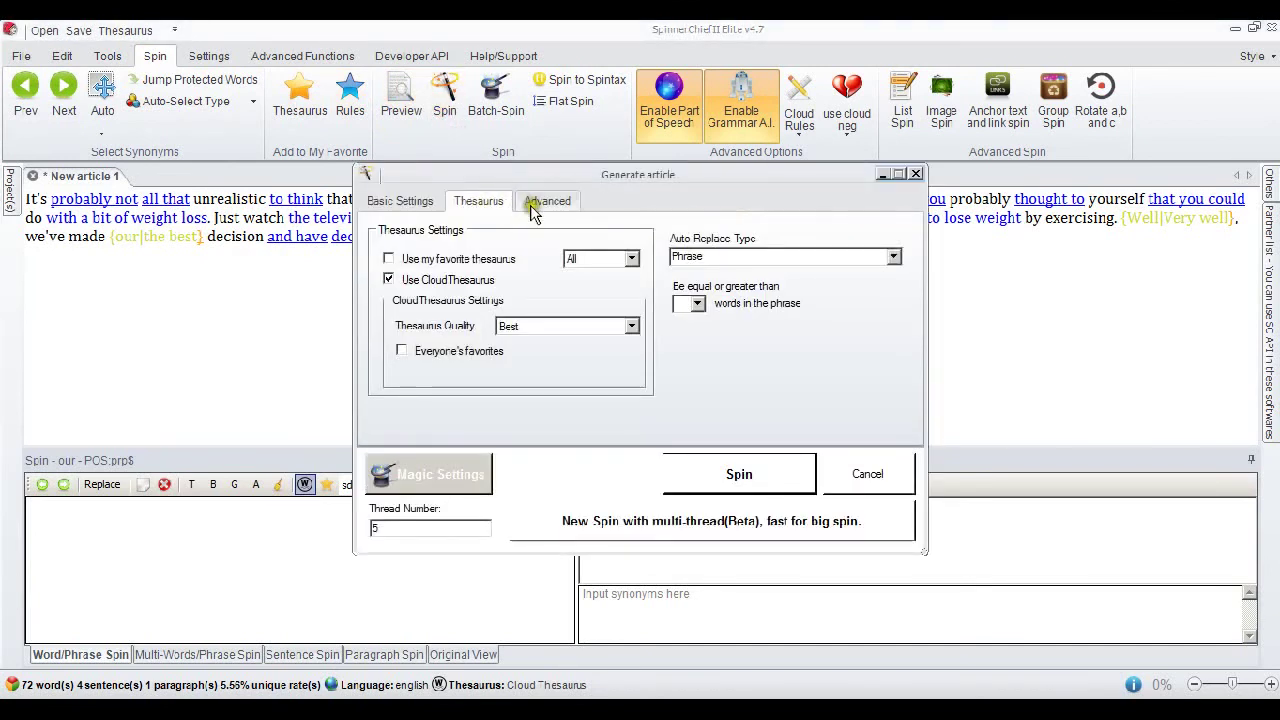
click(400, 204)
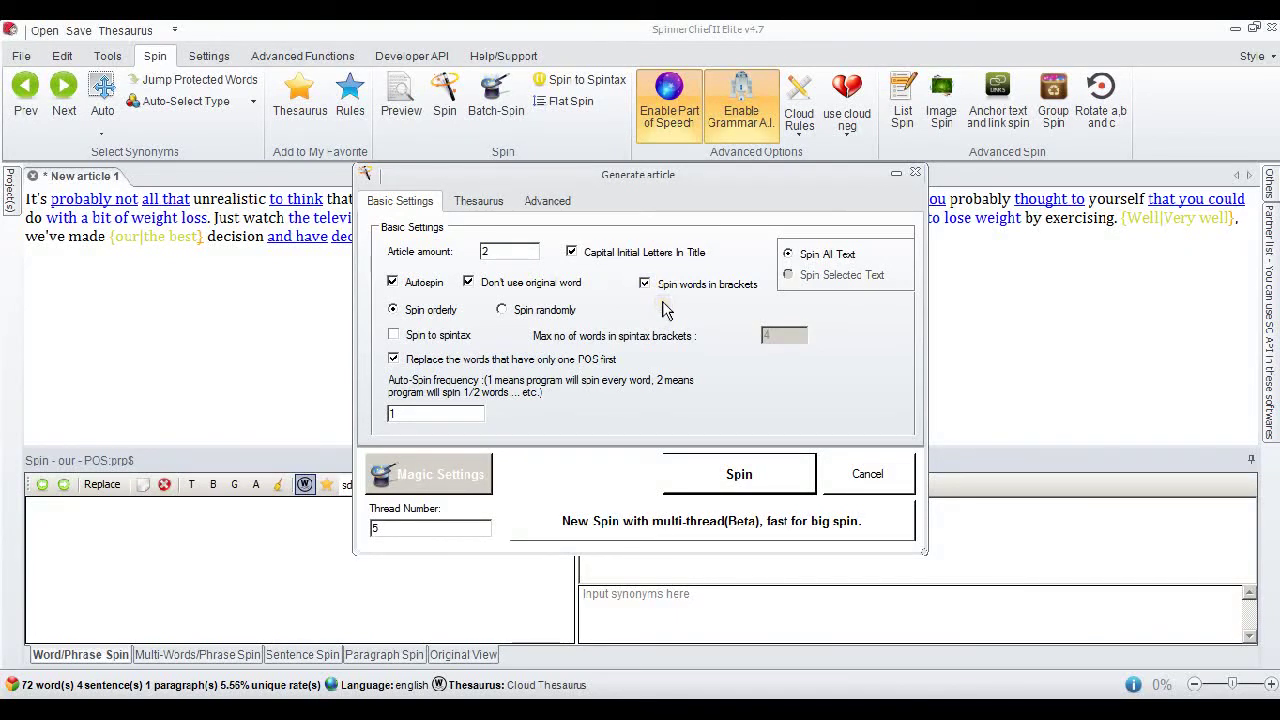
click(739, 473)
click(298, 195)
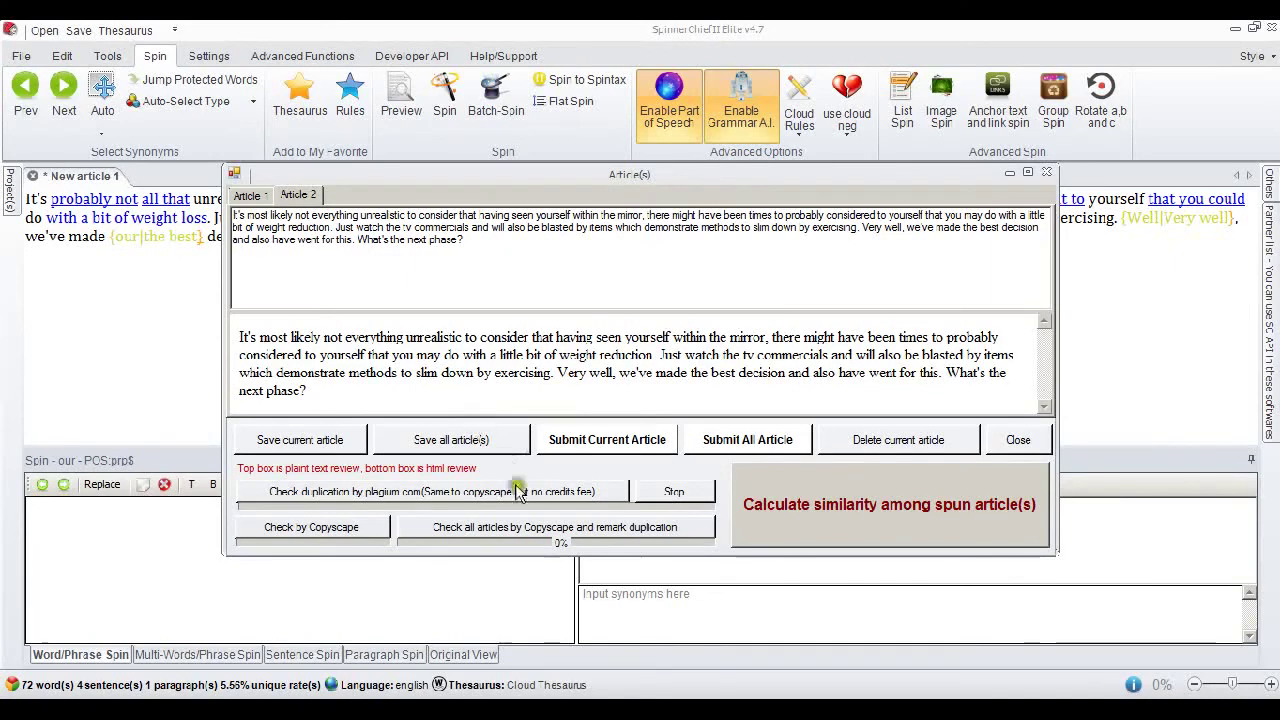
- Check the newly spun second article for duplicate content with Copyscape
click(344, 532)
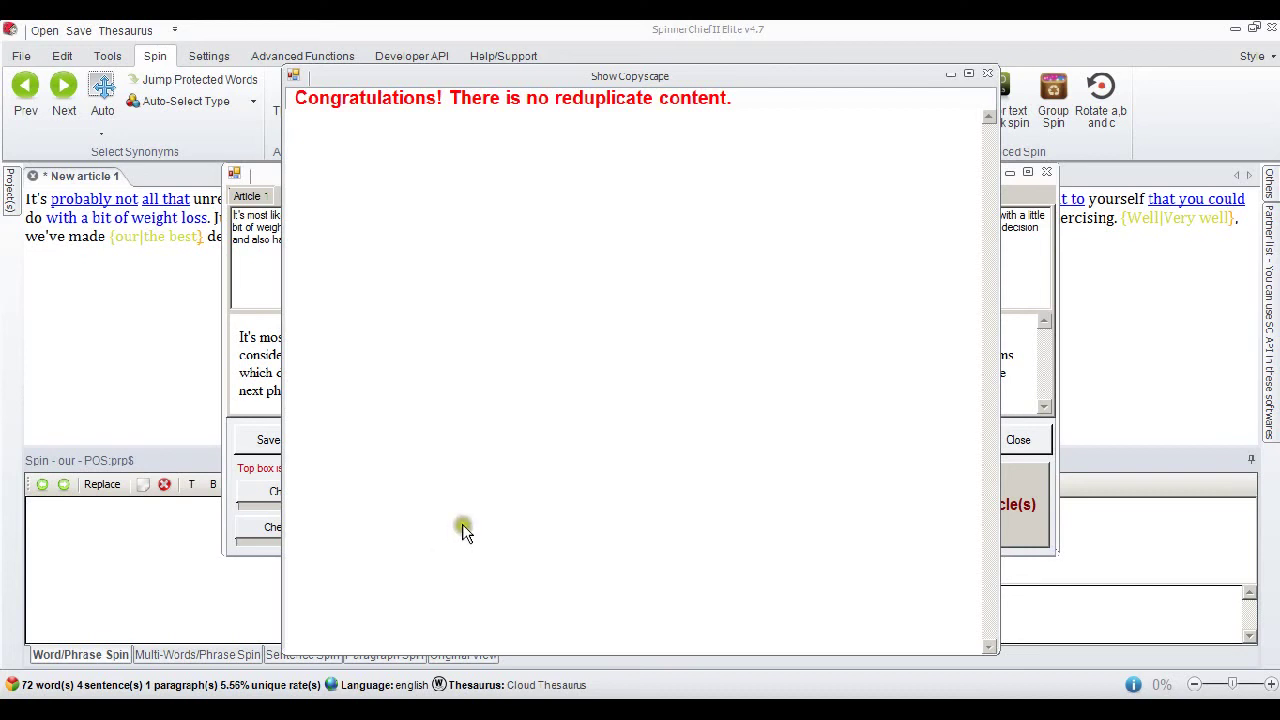
click(586, 278)
click(588, 277)
click(593, 281)
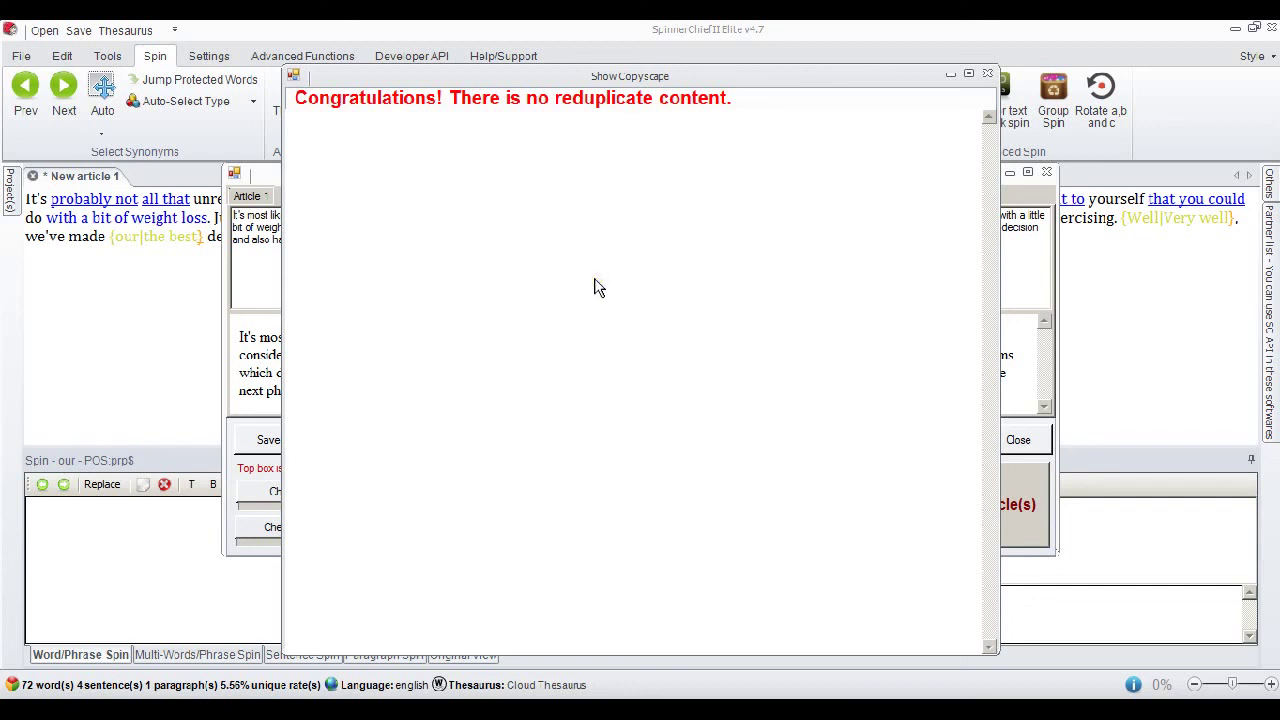